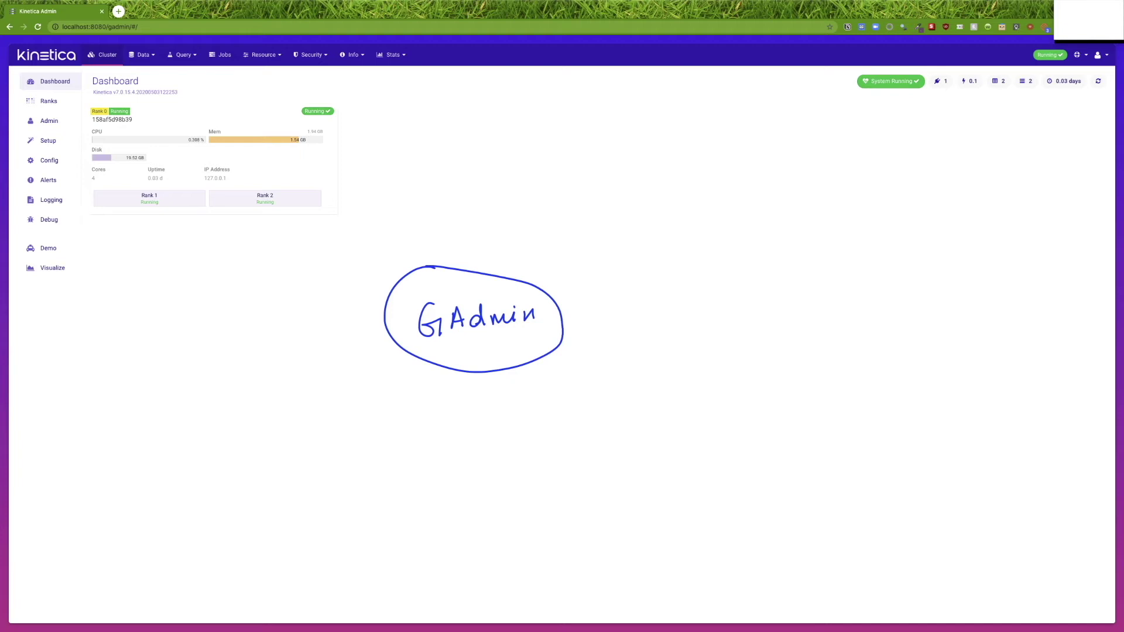
Open the Advanced CSV Import form under Data > Import.
left_click_drag(123, 65, 162, 65)
left_click(143, 54)
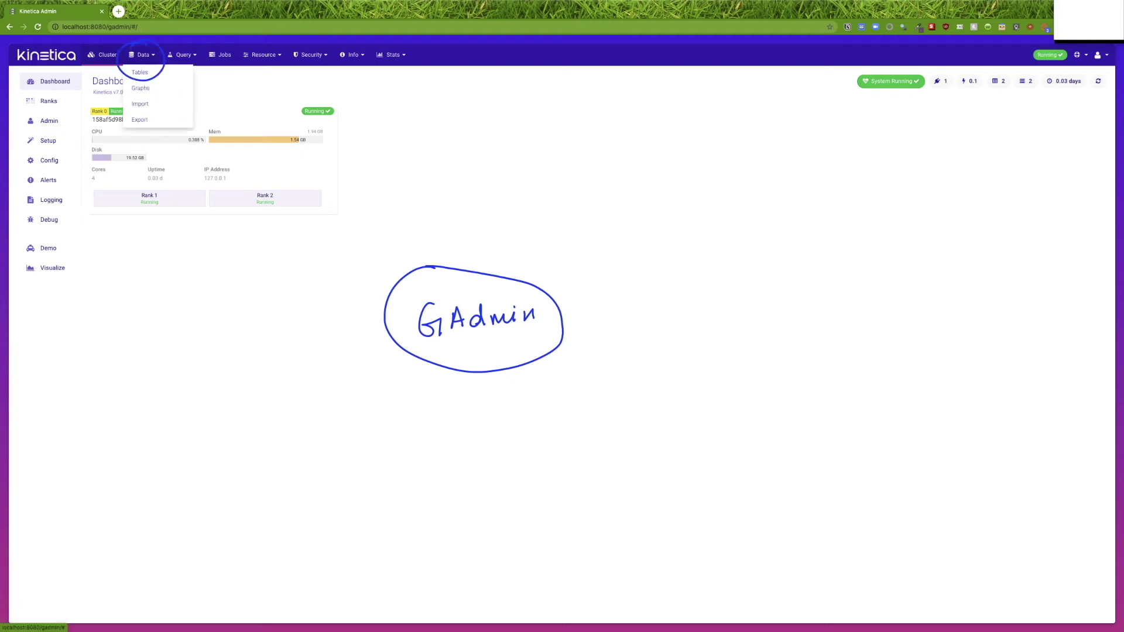
left_click(140, 105)
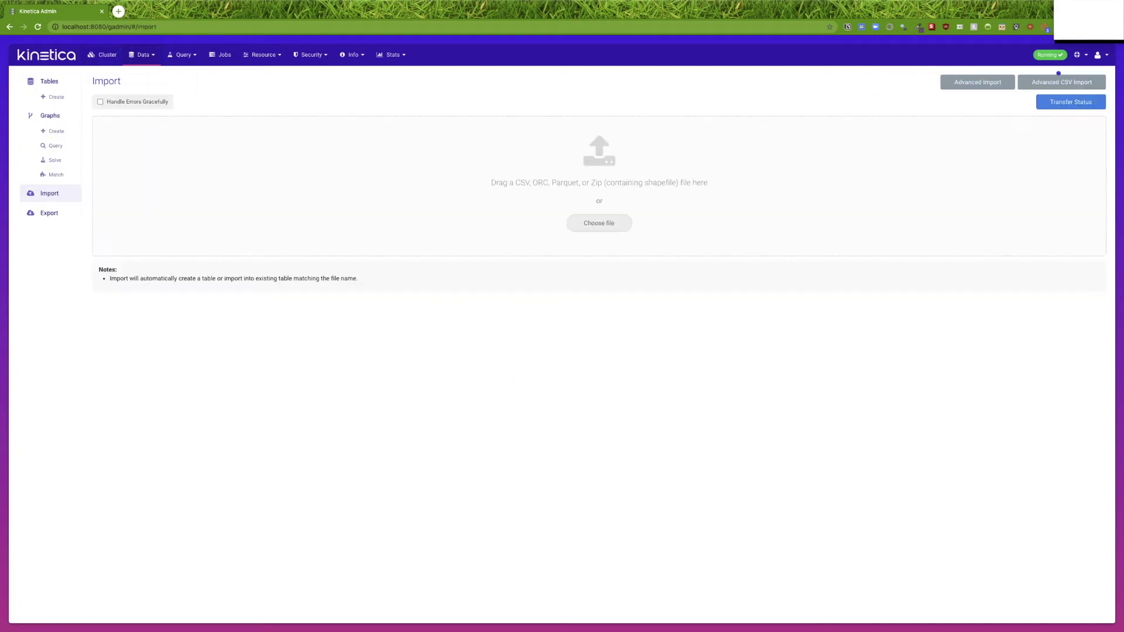
left_click_drag(1059, 73, 1079, 71)
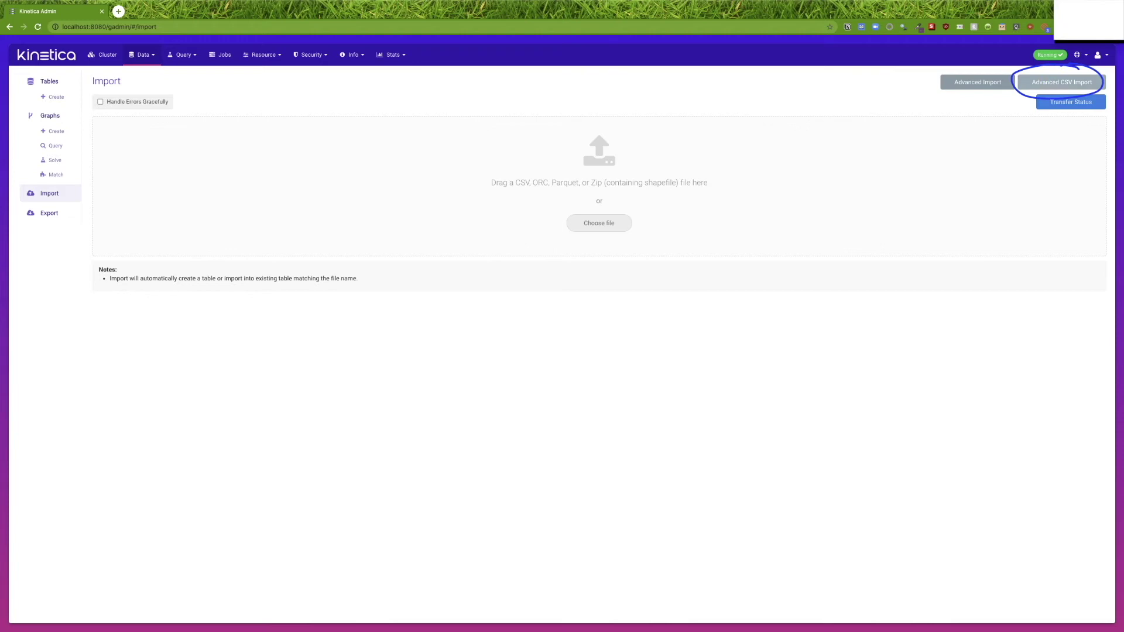
left_click(1062, 82)
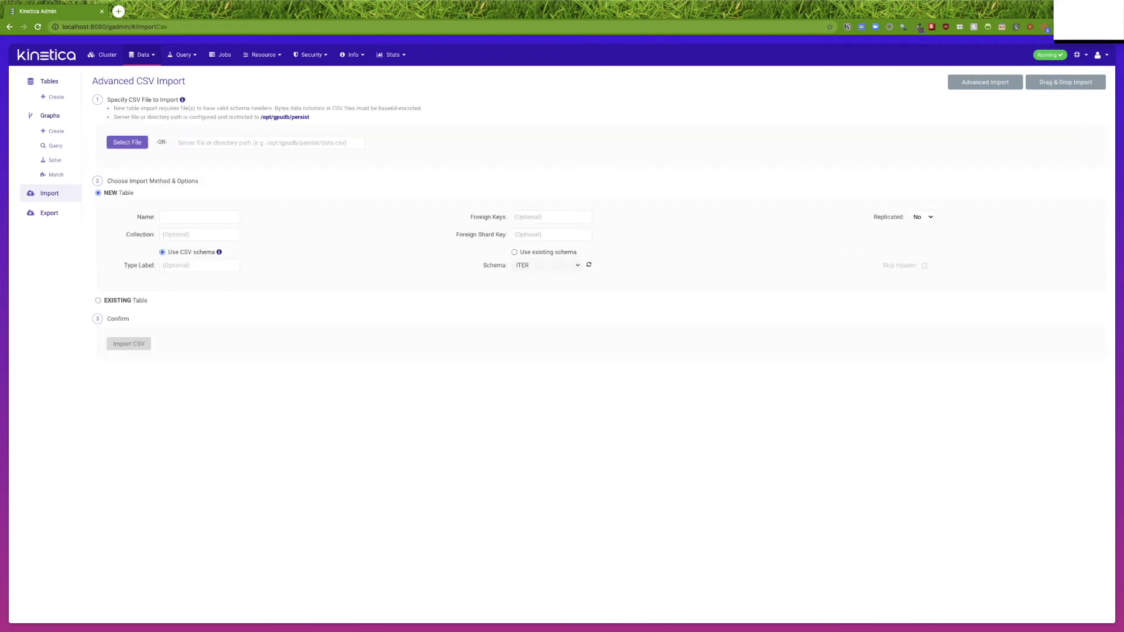
Upload edge_multi.csv and import it into a new table using the CSV schema.
left_click(128, 142)
left_click(404, 23)
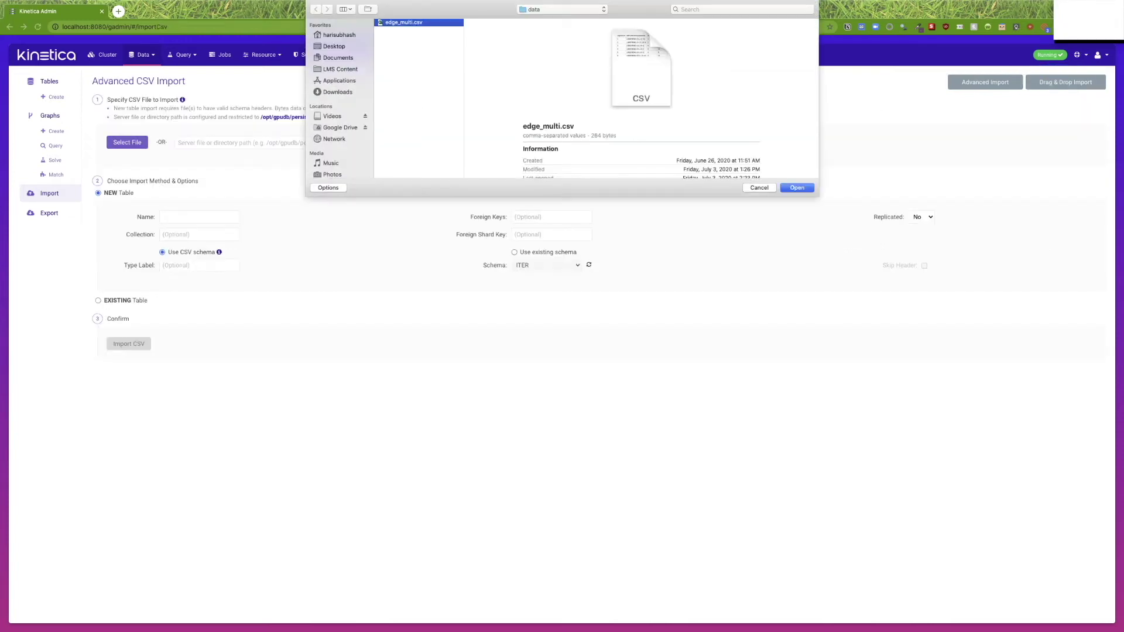
left_click(796, 187)
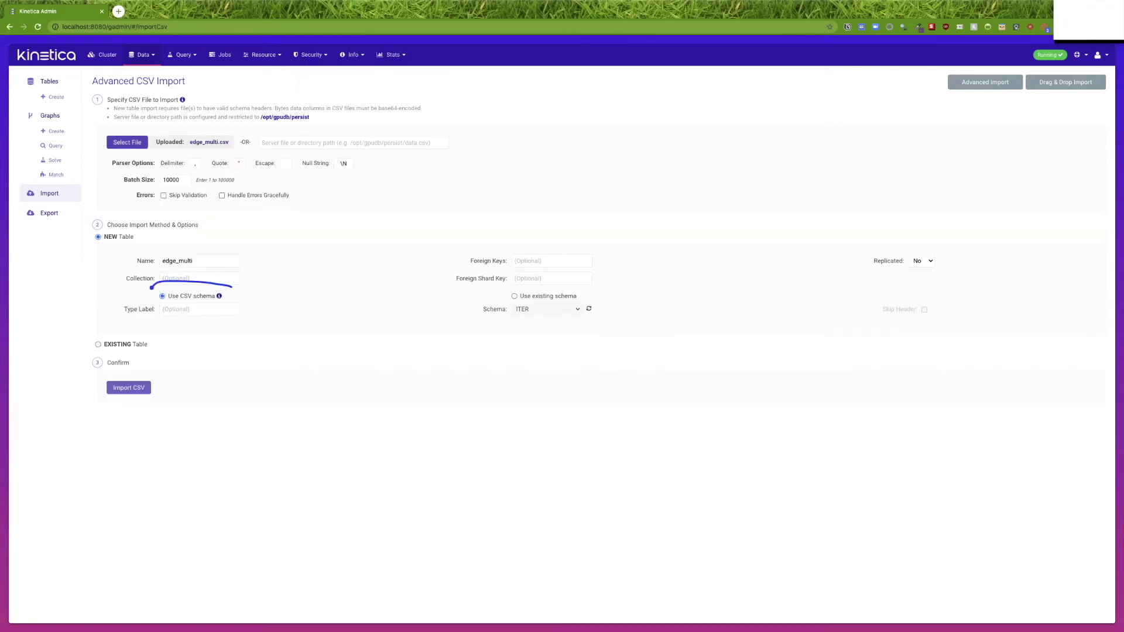
mouse_move(158, 285)
left_mouse_down()
mouse_move(268, 283)
mouse_move(375, 260)
left_mouse_up()
left_click_drag(292, 303, 373, 289)
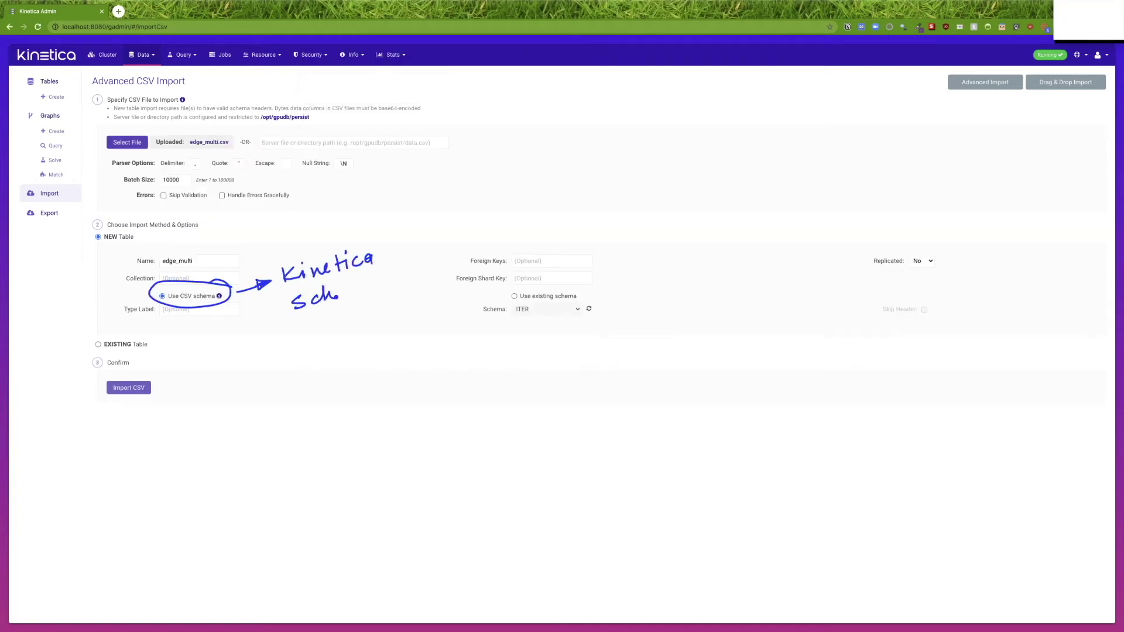
left_click(129, 388)
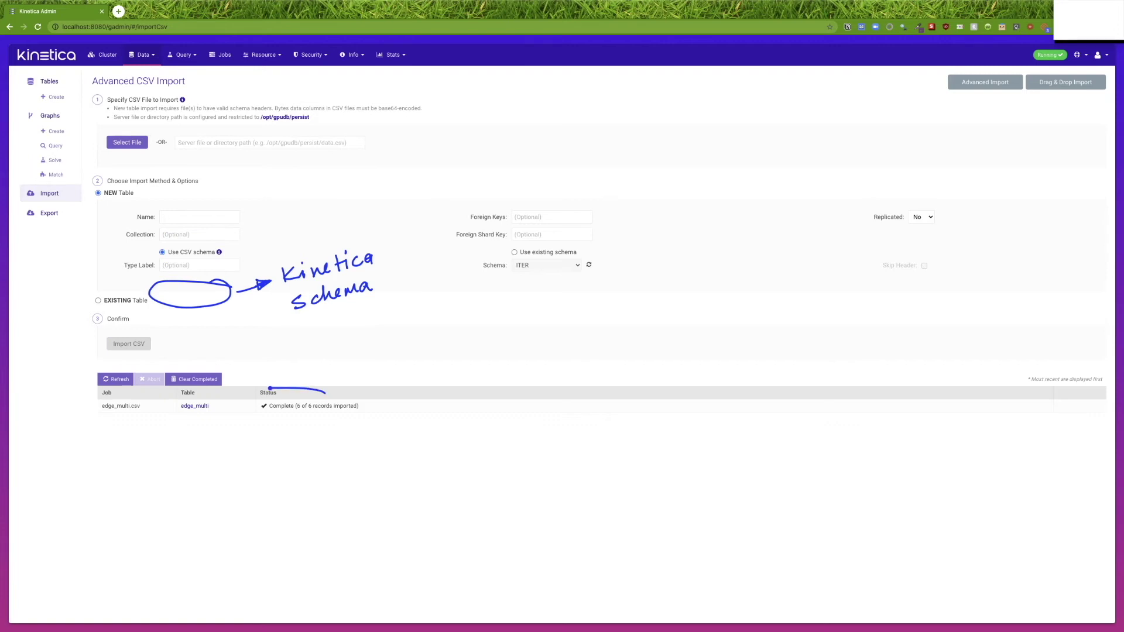
left_click_drag(318, 394, 269, 426)
key("Escape")
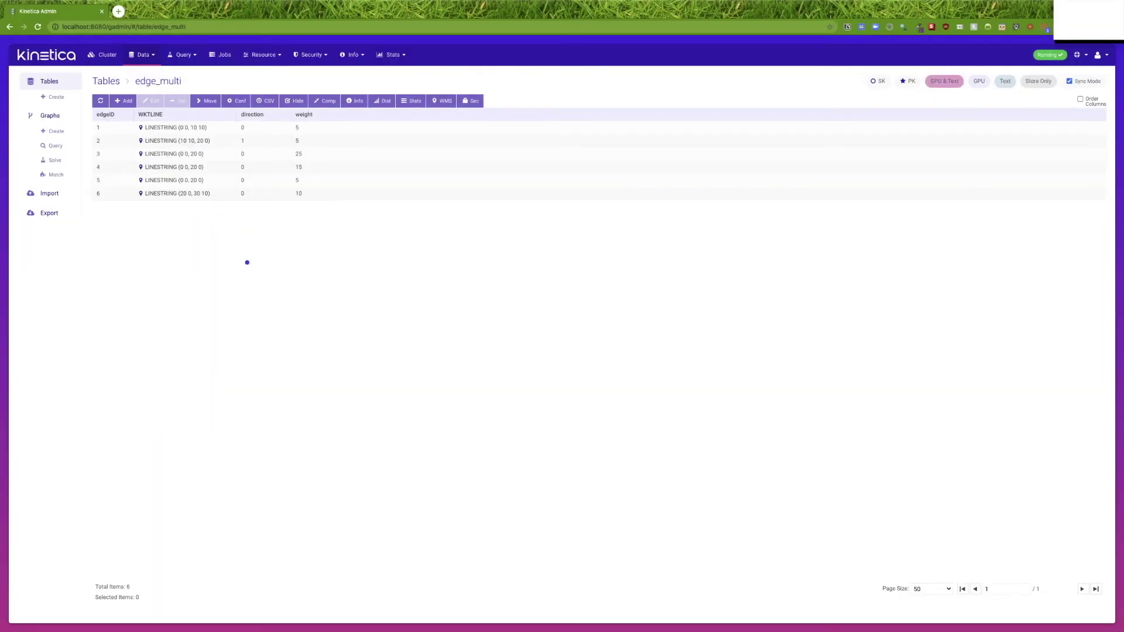
Review the imported edge_multi rows and bring up the Create Graph form.
mouse_move(246, 263)
left_mouse_down()
mouse_move(303, 250)
mouse_move(287, 286)
mouse_move(319, 260)
left_mouse_up()
left_click_drag(329, 251, 332, 270)
left_click(334, 279)
left_click_drag(64, 103, 43, 142)
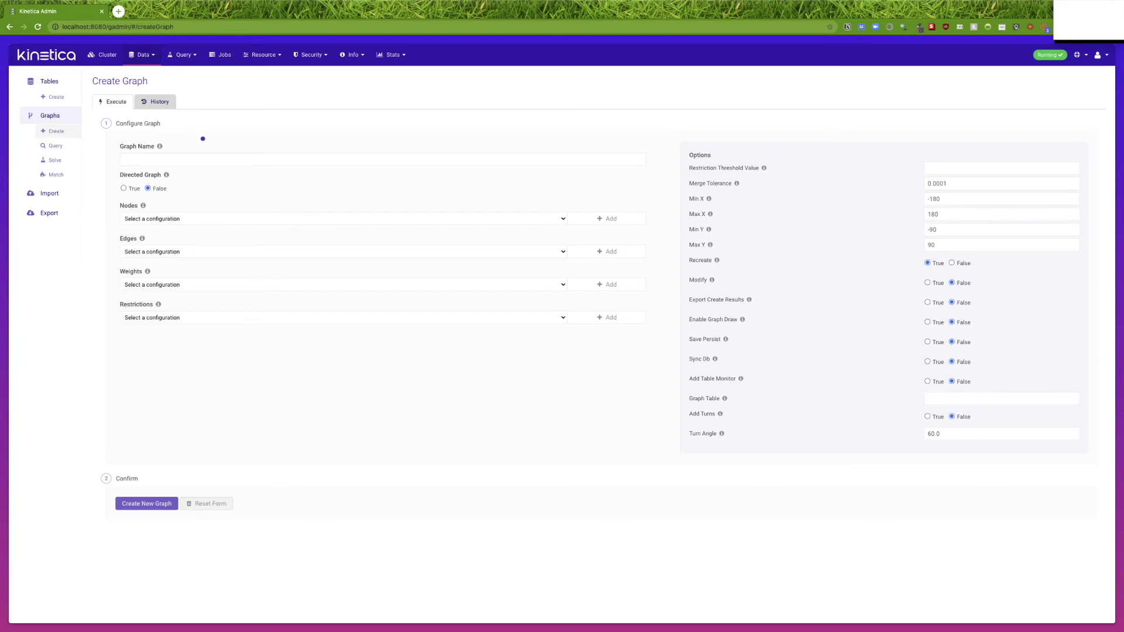
Enter graph_multi_lane as the graph name.
mouse_move(175, 147)
left_mouse_down()
mouse_move(317, 107)
mouse_move(283, 137)
mouse_move(292, 141)
mouse_move(321, 118)
left_mouse_up()
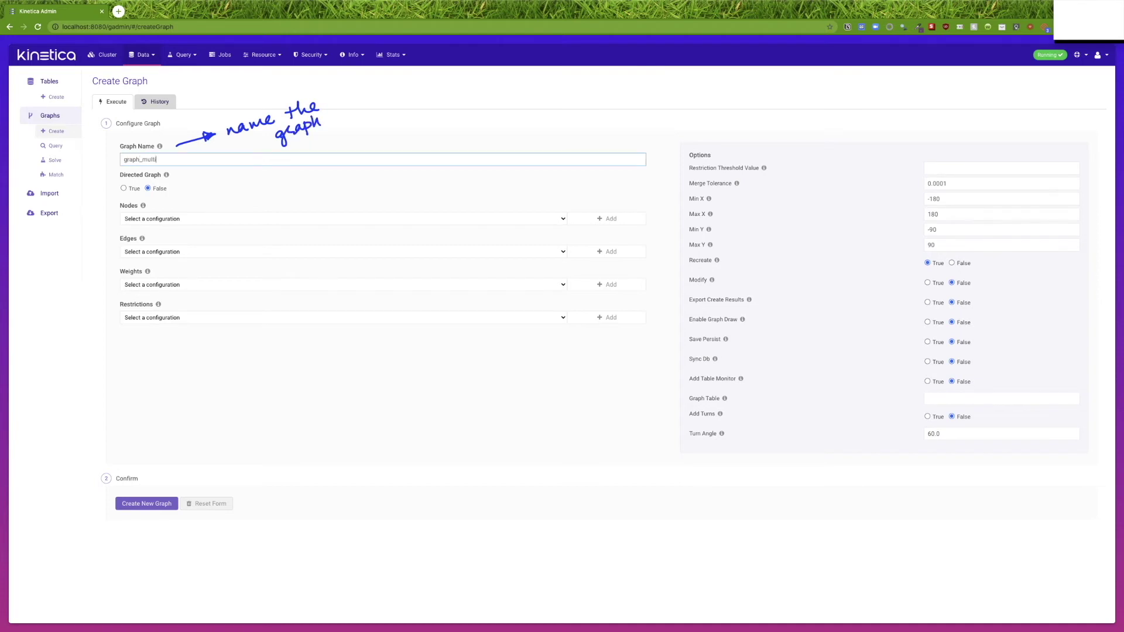
left_click_drag(177, 188, 339, 185)
left_click_drag(341, 176, 381, 185)
left_click_drag(382, 167, 389, 188)
left_click(387, 193)
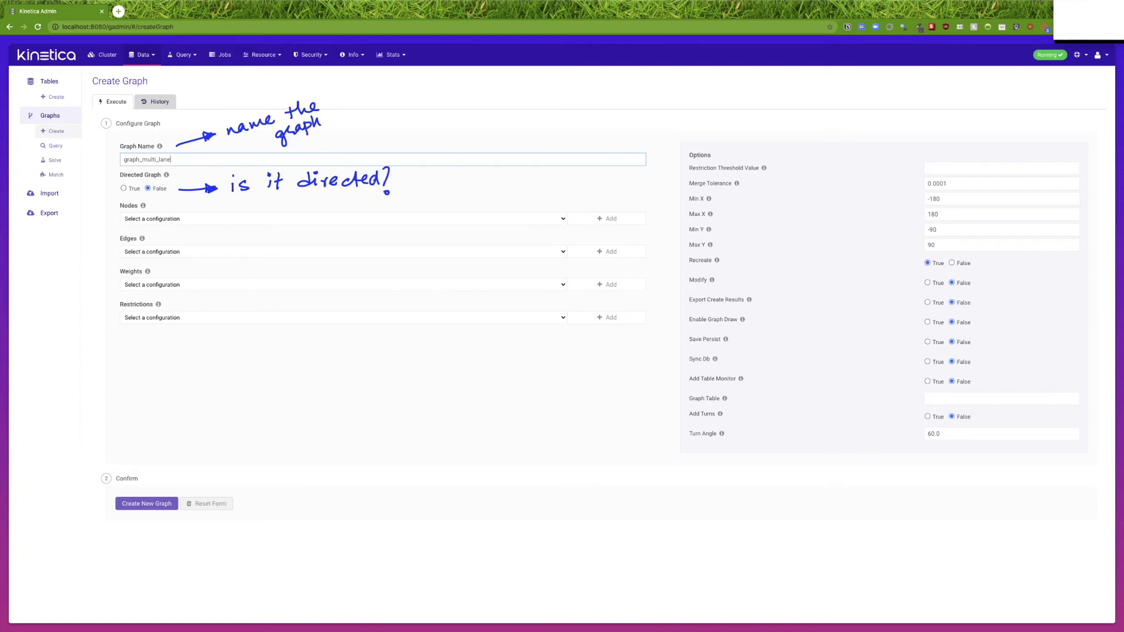
Set Directed Graph to True.
left_click(124, 188)
mouse_move(118, 202)
left_mouse_down()
mouse_move(104, 219)
mouse_move(105, 298)
mouse_move(125, 331)
left_mouse_up()
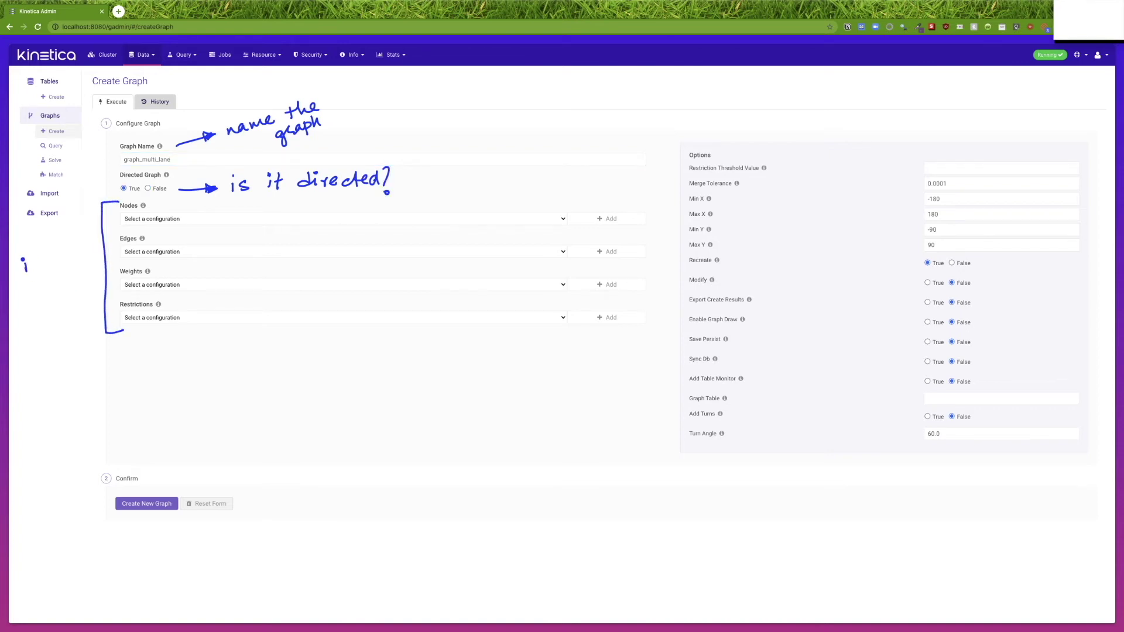
left_click_drag(26, 263, 96, 235)
left_click(29, 287)
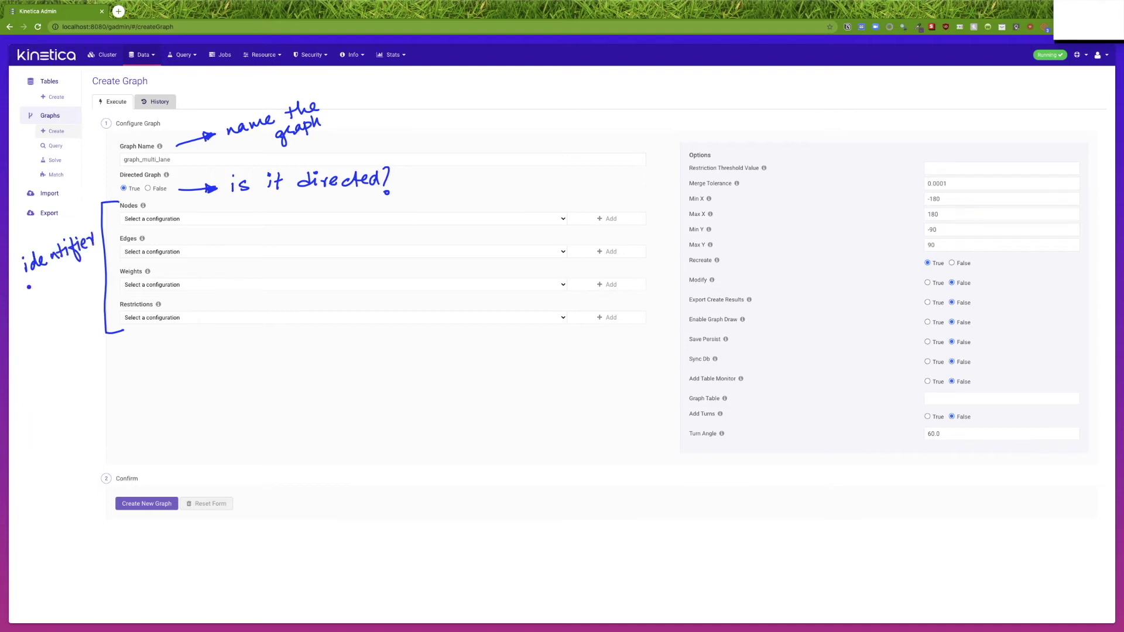
mouse_move(25, 294)
left_mouse_down()
mouse_move(91, 268)
mouse_move(62, 308)
mouse_move(77, 303)
left_mouse_up()
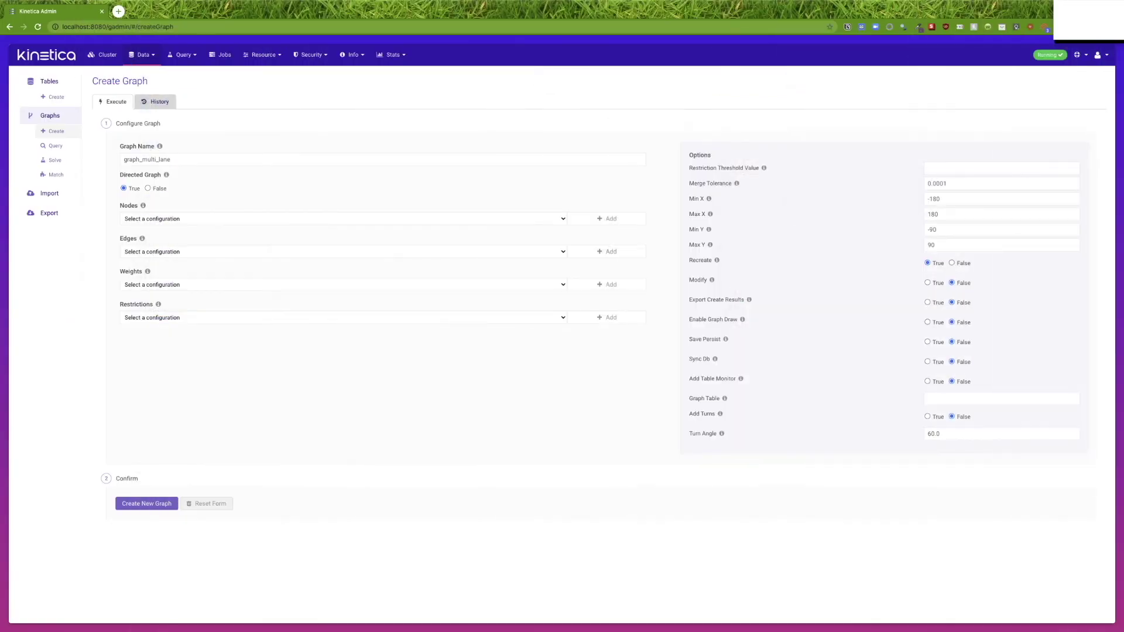
Map the graph edges to edge_multi's edgeID, WKTLINE and direction columns.
left_click(343, 251)
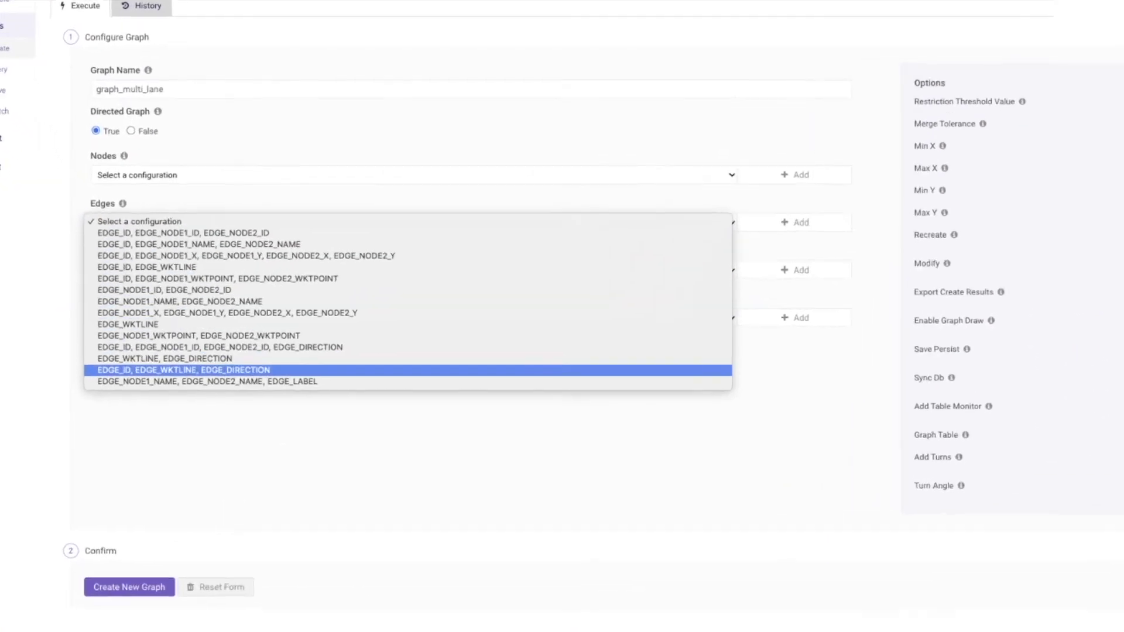
left_click(184, 390)
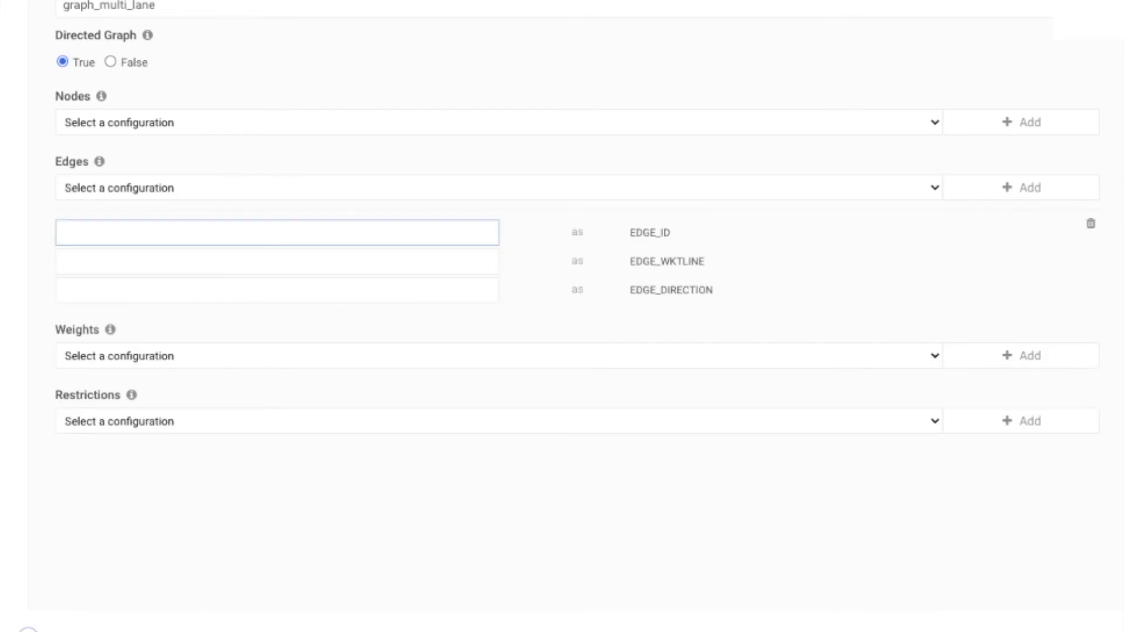
type("ed")
key("Down")
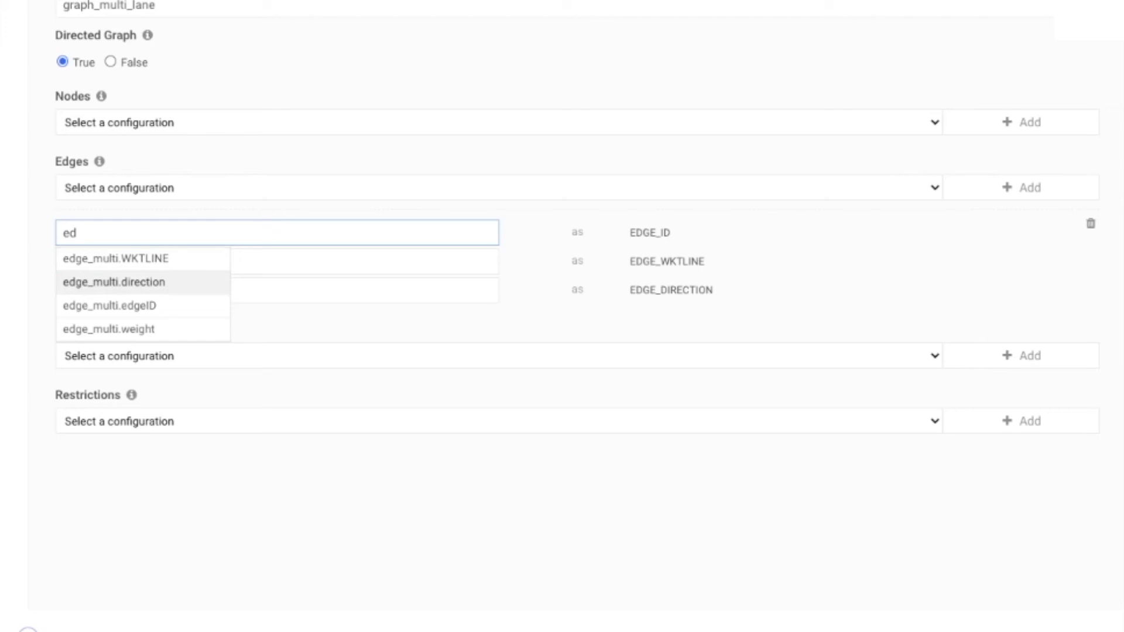
key("Down")
key("Return")
key("Tab")
type("edge")
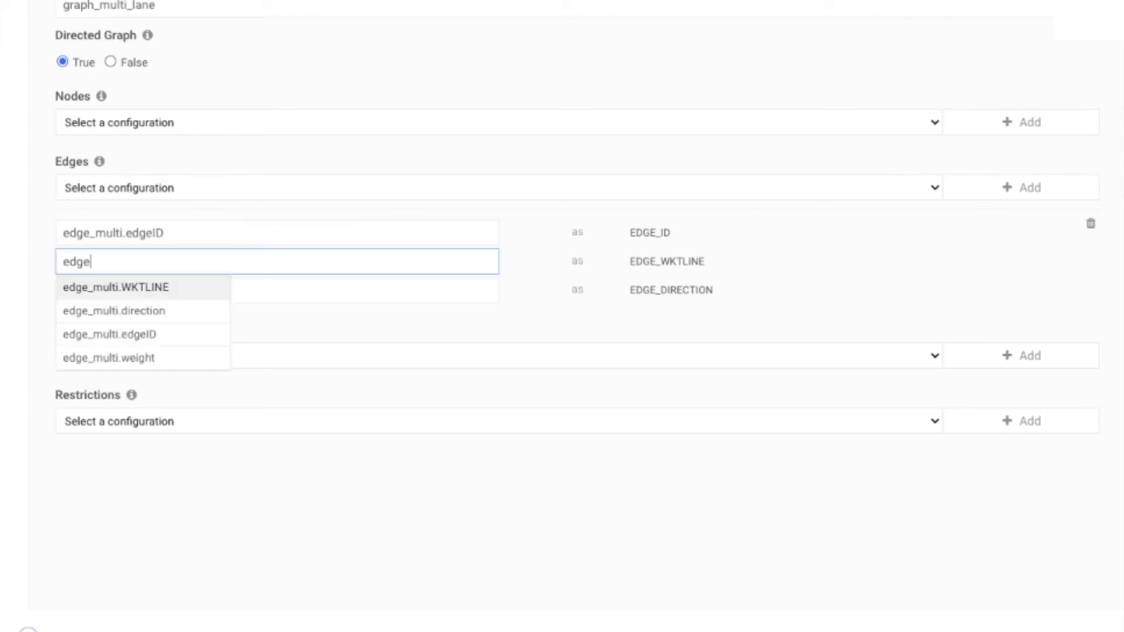
key("Return")
key("Tab")
type("edge")
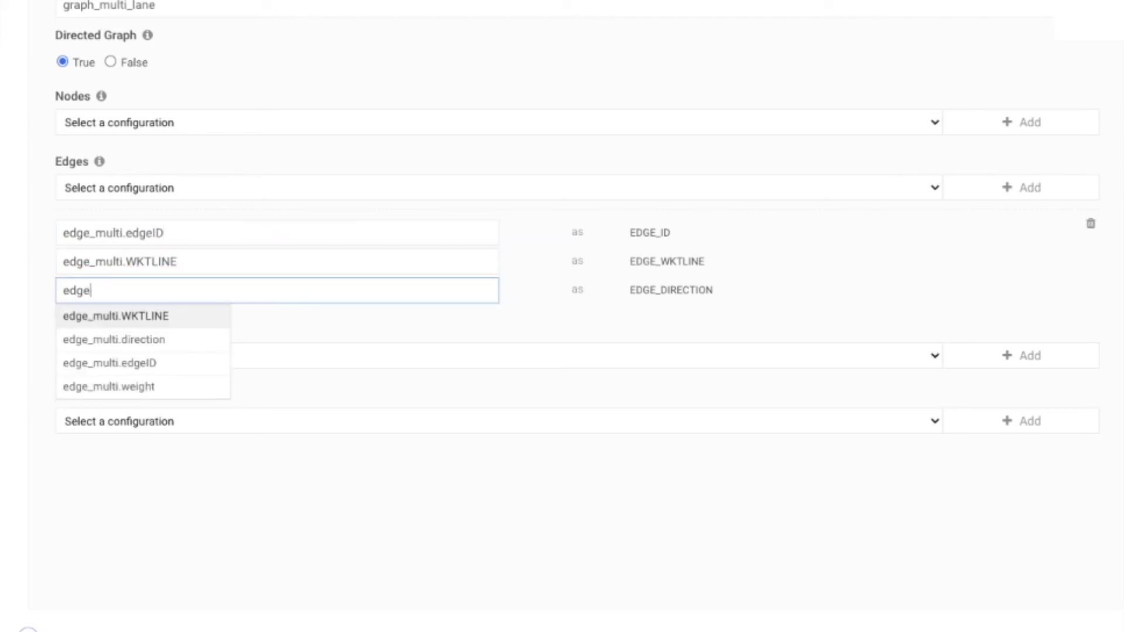
key("Down")
key("Down")
key("Return")
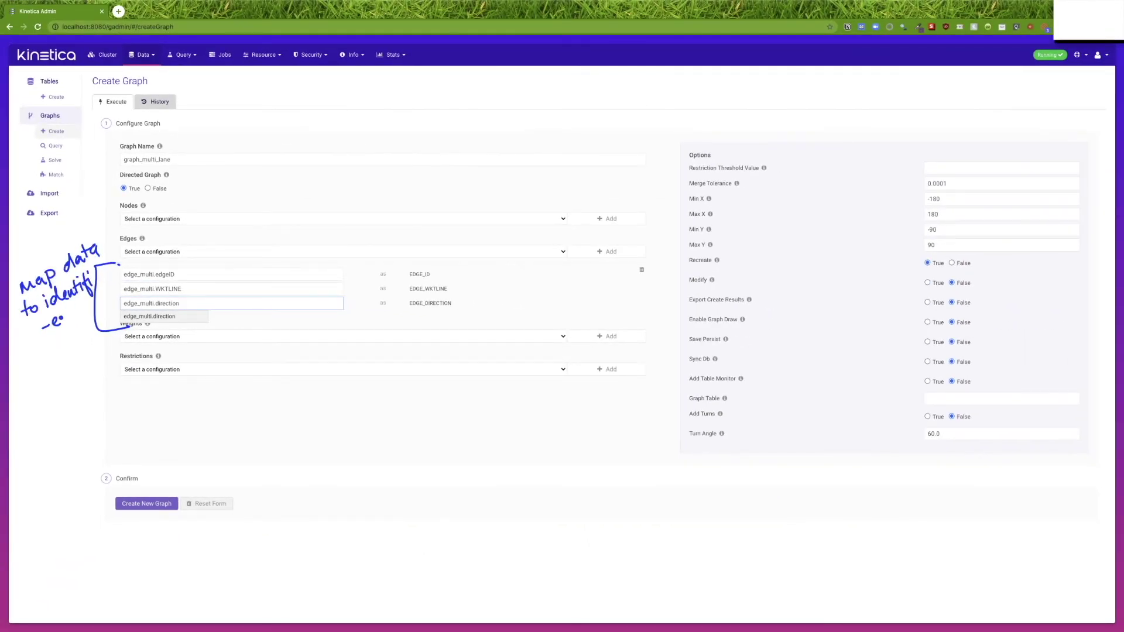
key("Escape")
Weight edges by edgeID, using the weight column as the value.
key("Tab")
key("Down")
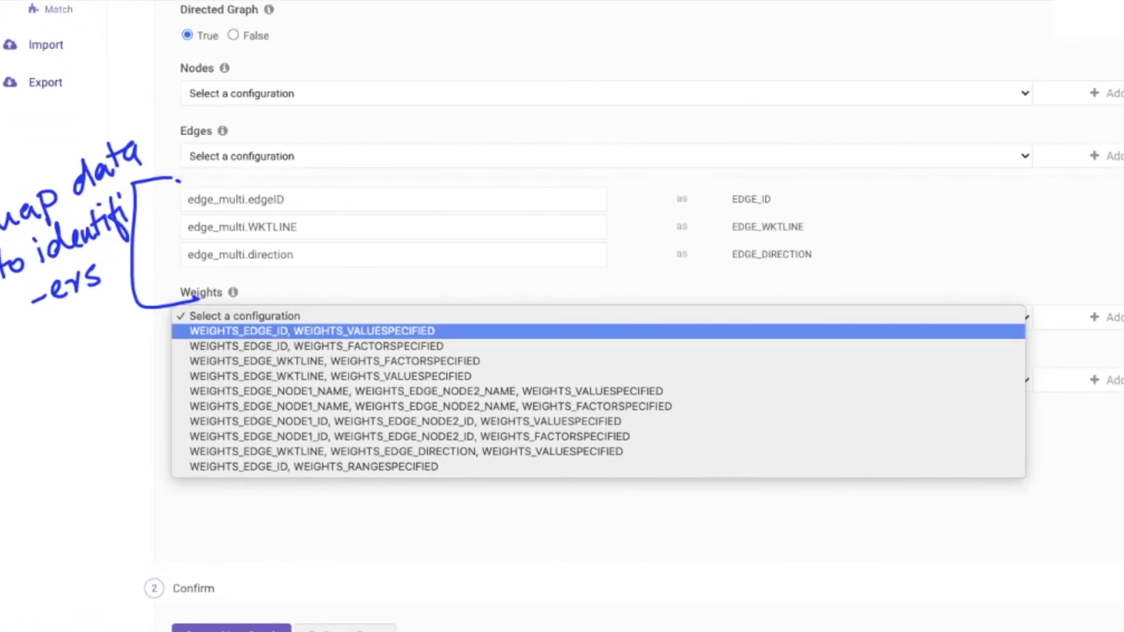
key("Return")
type("edge")
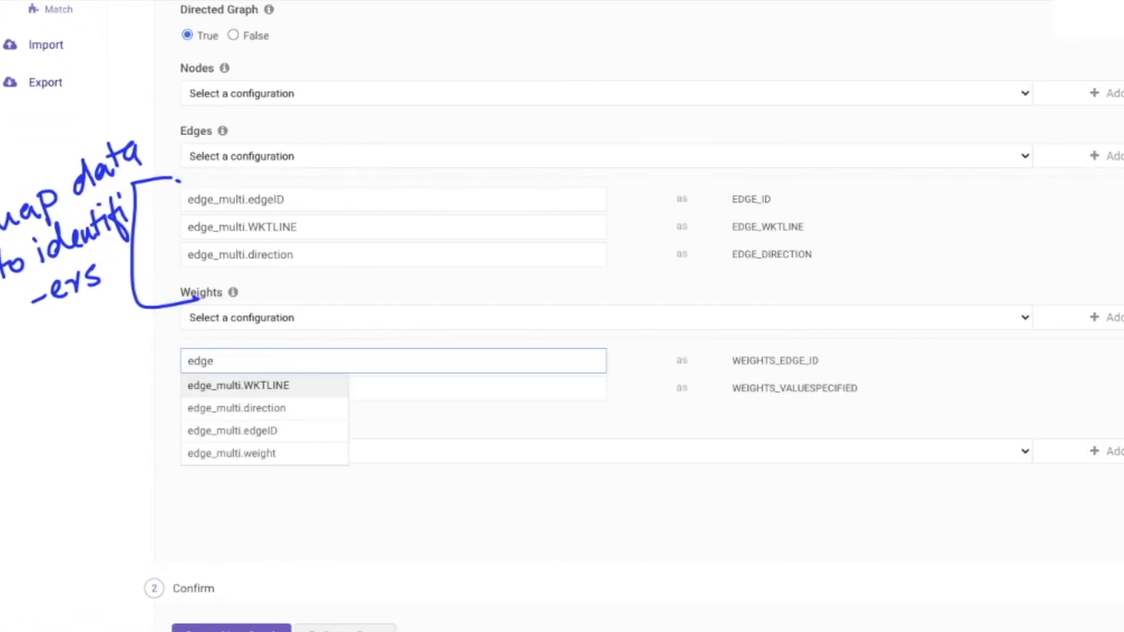
key("Down")
key("Down")
key("Return")
type("edge")
key("Down")
key("Down")
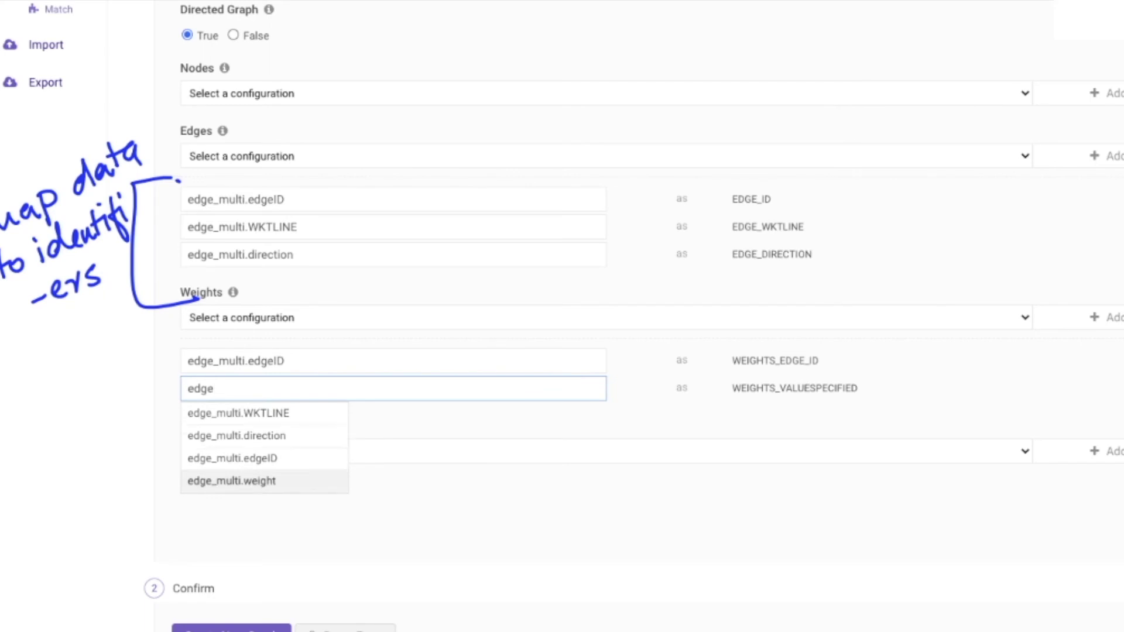
key("Down")
key("Down")
key("Return")
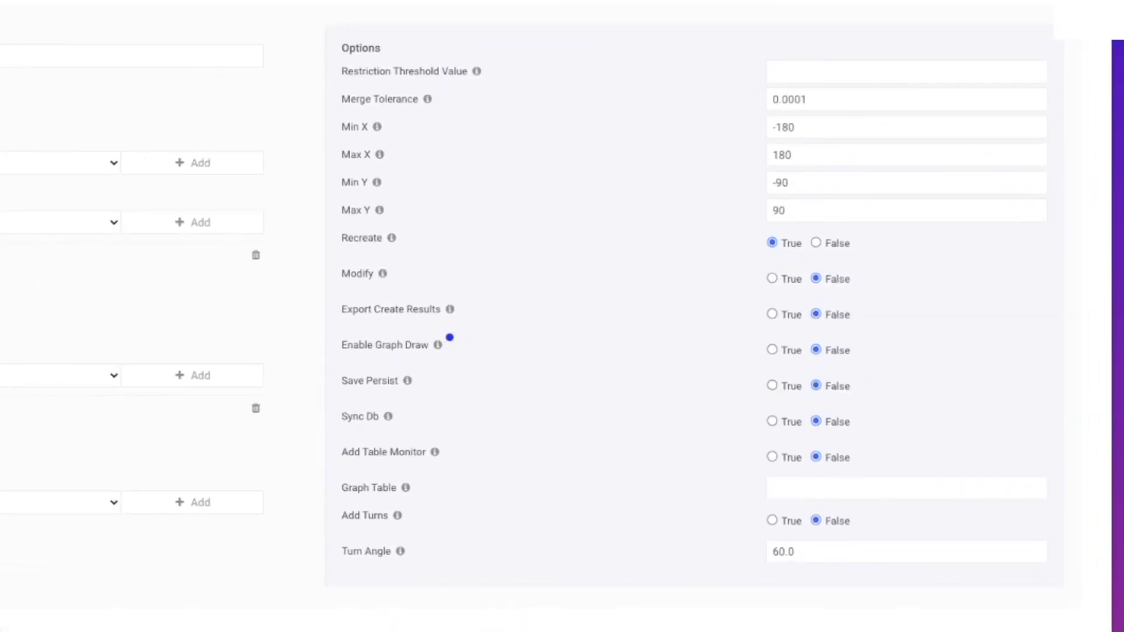
Enable graph drawing and enter graph_multi_table as the Graph Table.
left_click_drag(443, 337, 440, 344)
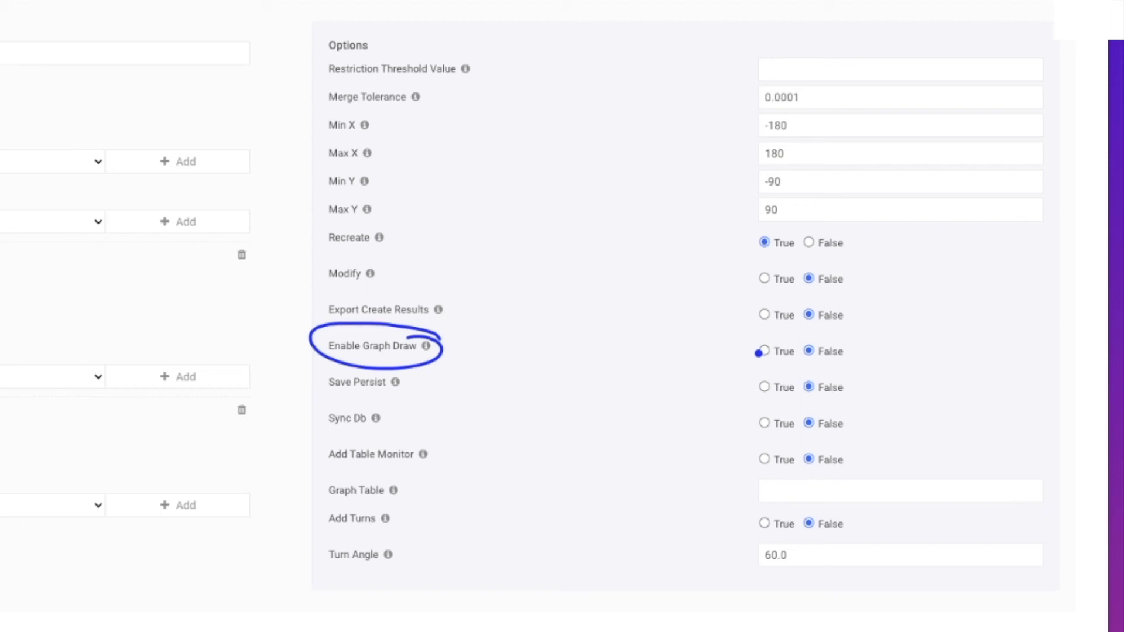
left_click(763, 352)
mouse_move(387, 475)
left_mouse_down()
mouse_move(413, 506)
mouse_move(637, 526)
left_mouse_up()
mouse_move(509, 545)
left_mouse_down()
mouse_move(561, 566)
mouse_move(663, 576)
left_mouse_up()
mouse_move(522, 597)
left_mouse_down()
mouse_move(571, 623)
mouse_move(610, 610)
left_mouse_up()
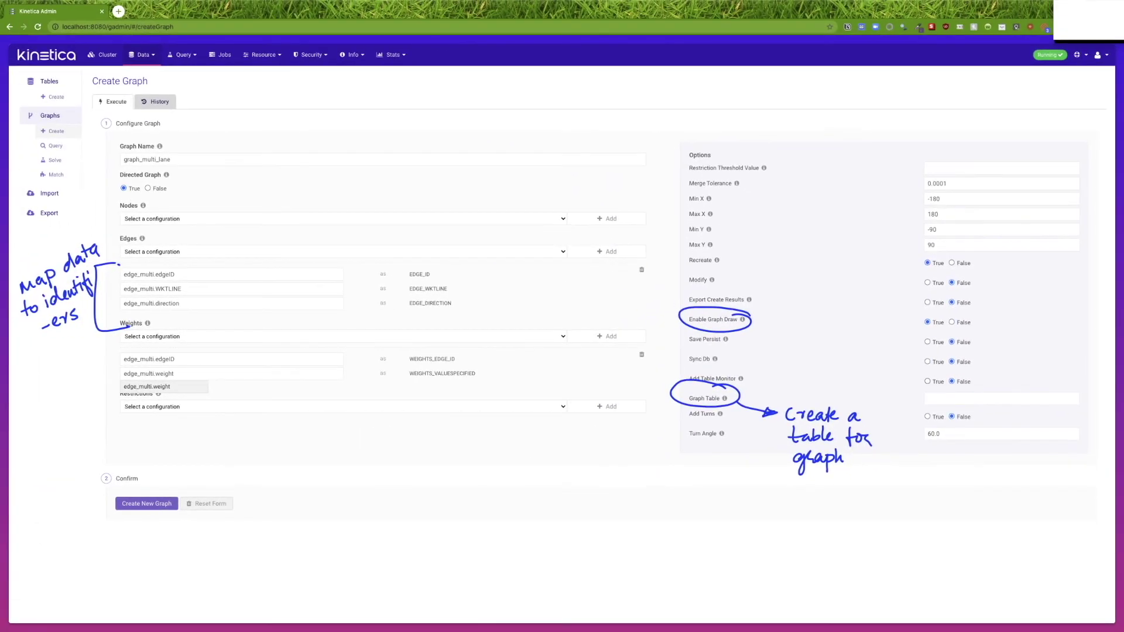
Create graph_multi_lane, inspect its map drawing, and close the preview.
left_click(146, 502)
type("graph_multi_table")
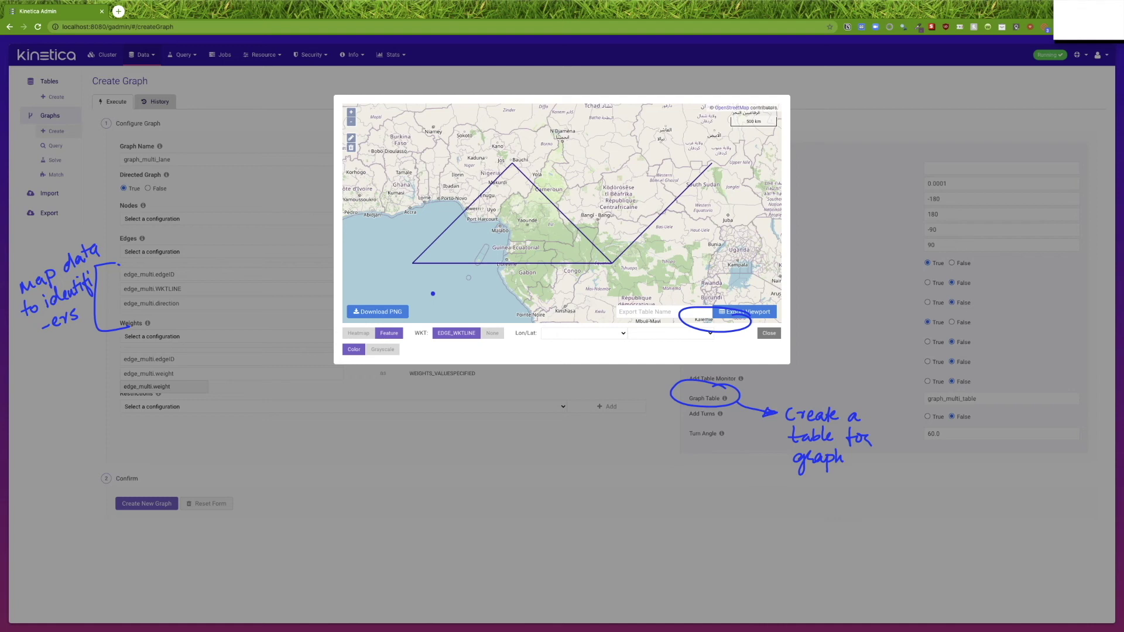
mouse_move(583, 156)
left_mouse_down()
mouse_move(603, 147)
mouse_move(625, 179)
mouse_move(658, 146)
left_mouse_up()
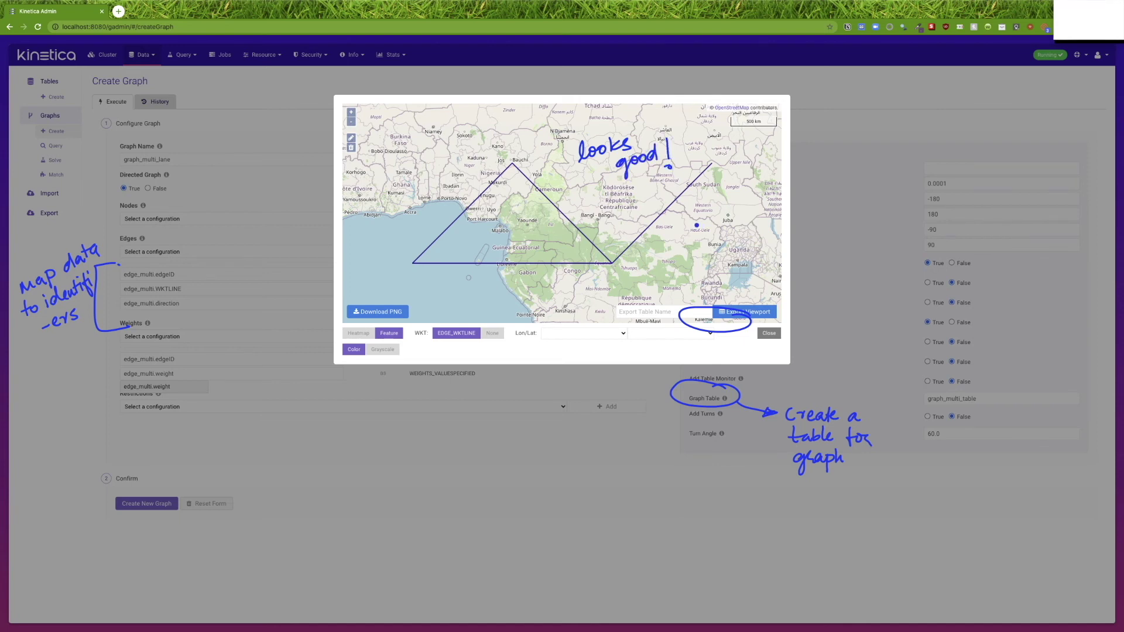
key("Escape")
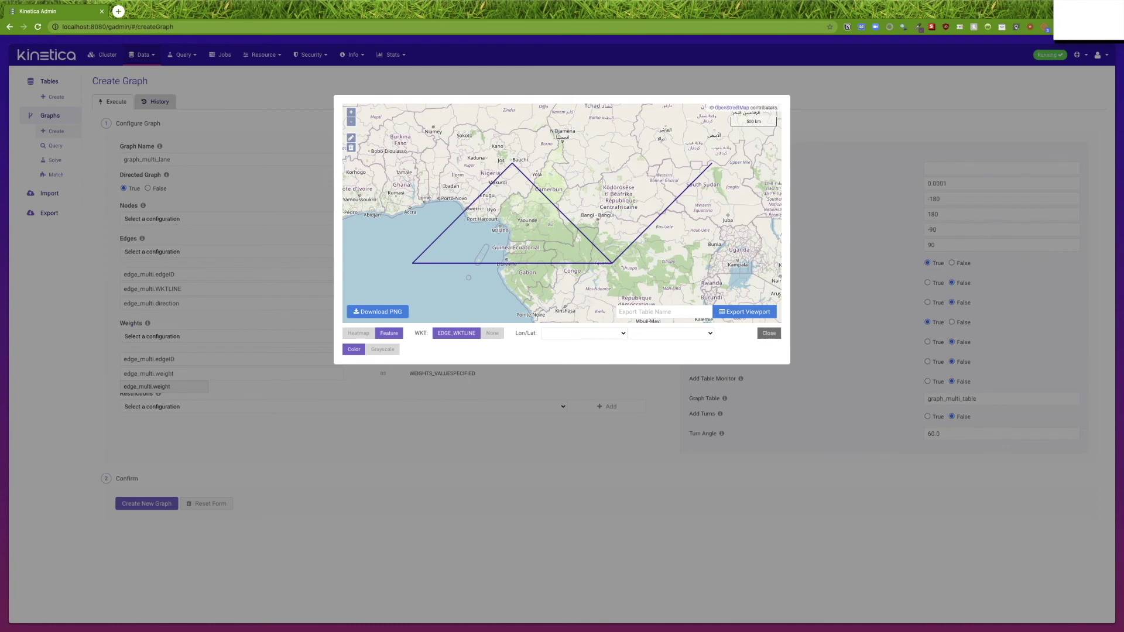
left_click(769, 333)
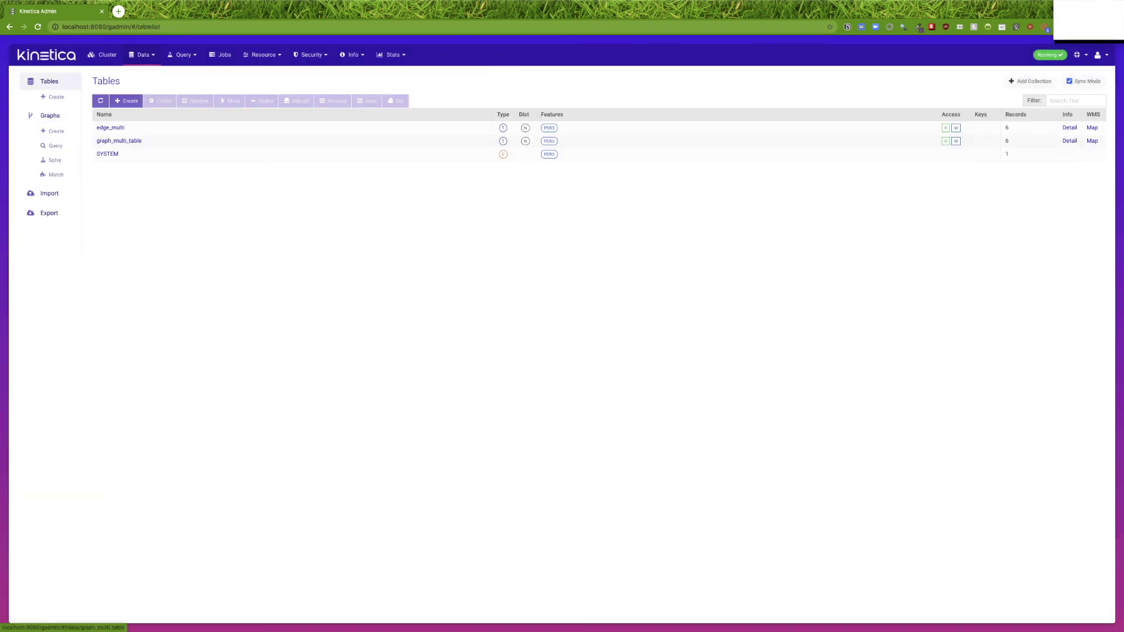
Open graph_multi_table and look over its six edge rows.
left_click(118, 141)
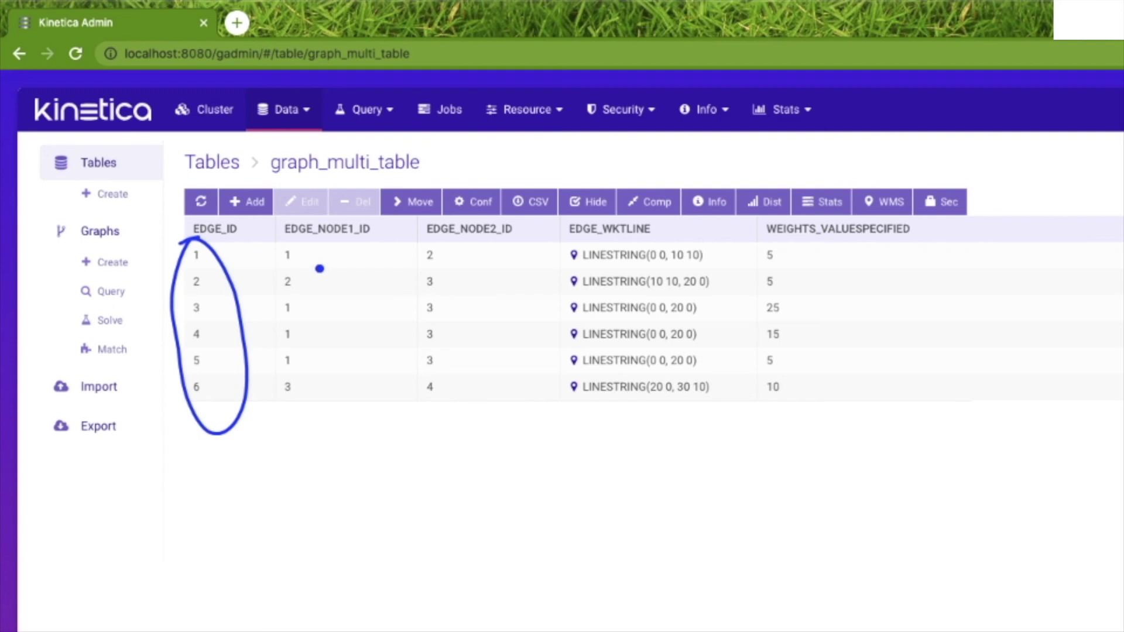
mouse_move(527, 211)
left_mouse_down()
mouse_move(290, 224)
mouse_move(527, 211)
left_mouse_up()
left_click_drag(365, 250, 379, 472)
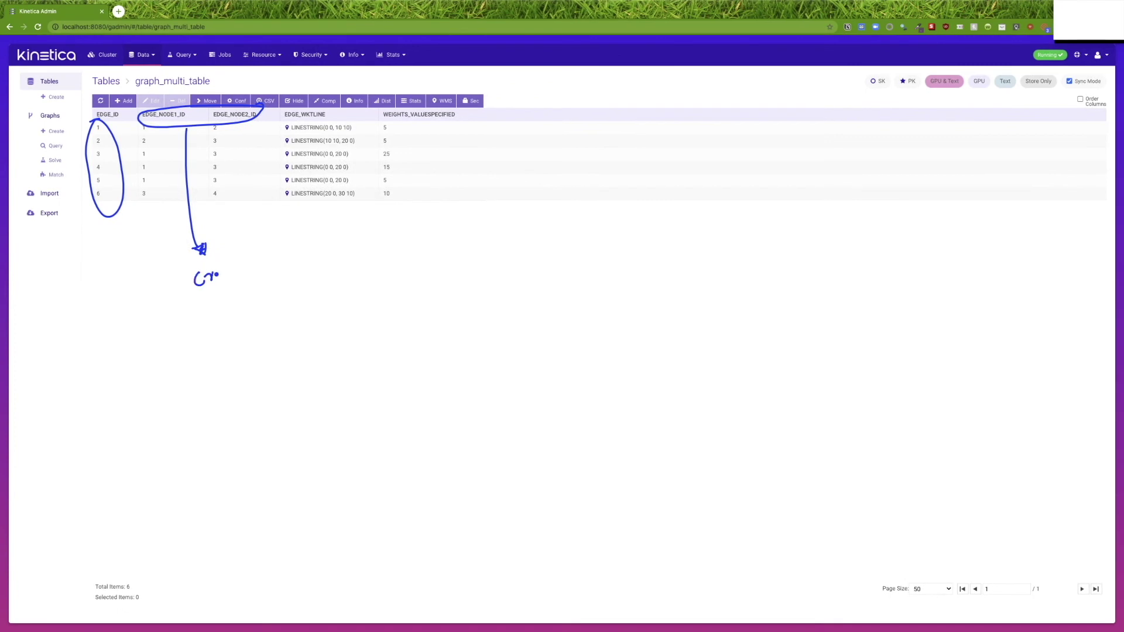
mouse_move(216, 277)
left_mouse_down()
mouse_move(243, 275)
mouse_move(251, 299)
mouse_move(296, 290)
mouse_move(317, 303)
left_mouse_up()
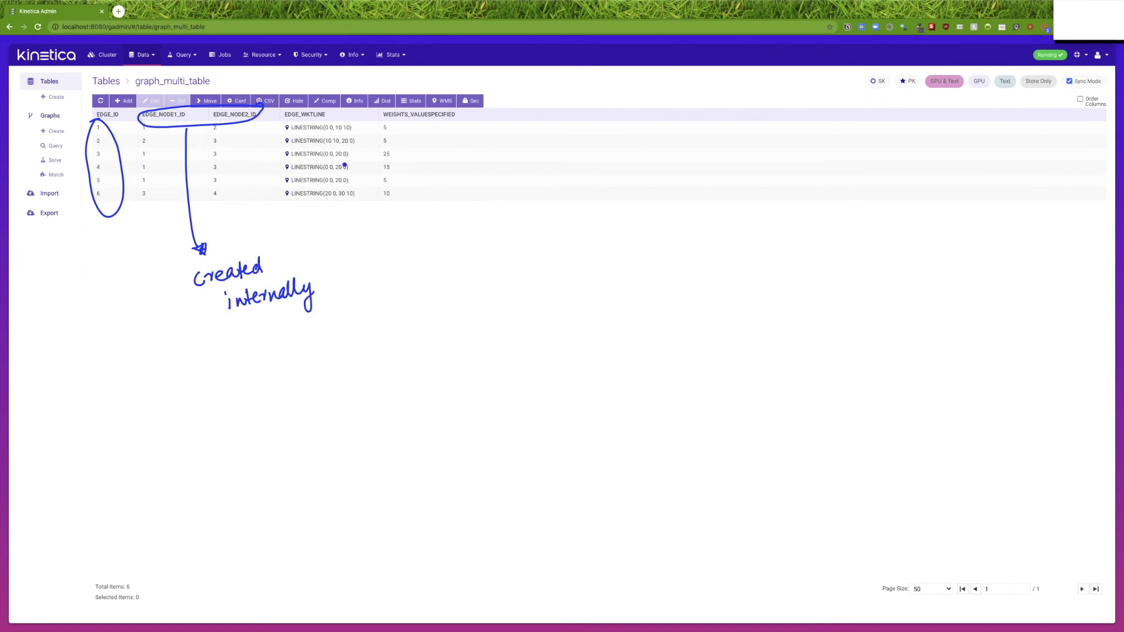